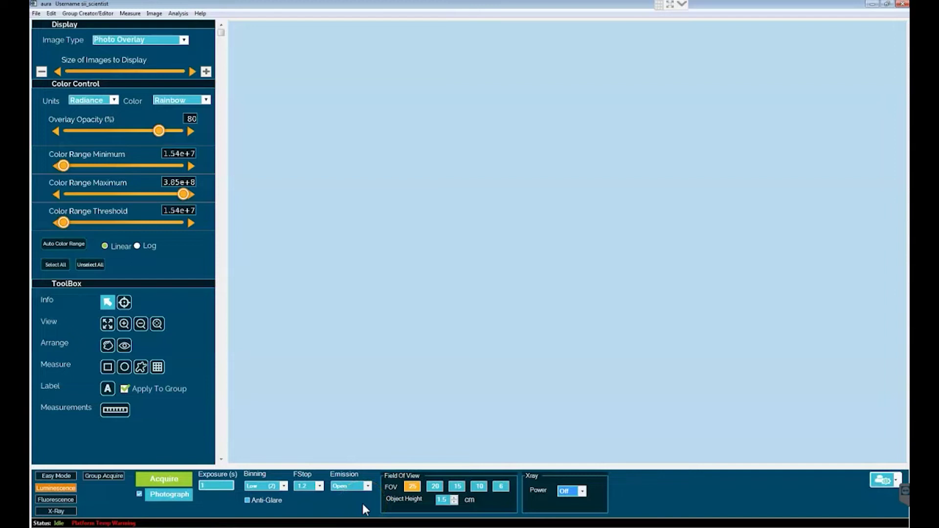
Step: Acquire the calibration device's luminescence image and photograph as a photo overlay
left_click(161, 480)
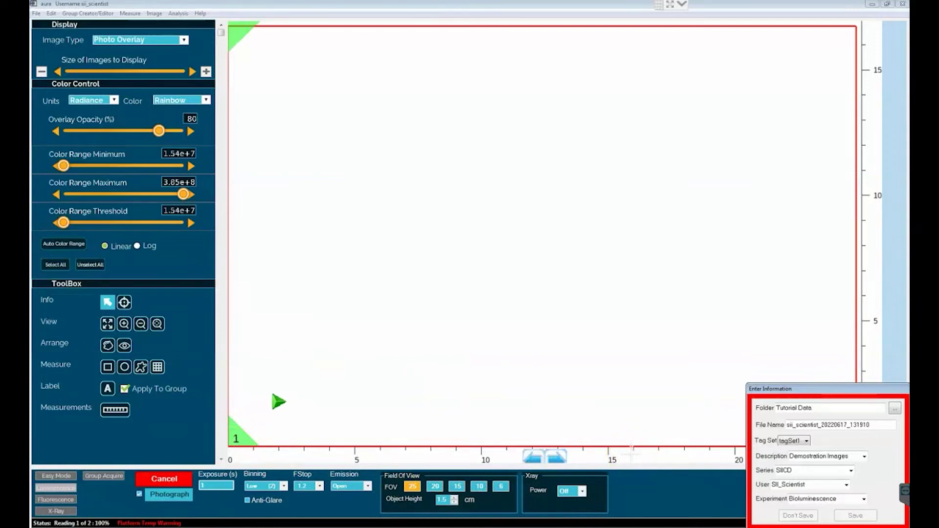
left_click(628, 451)
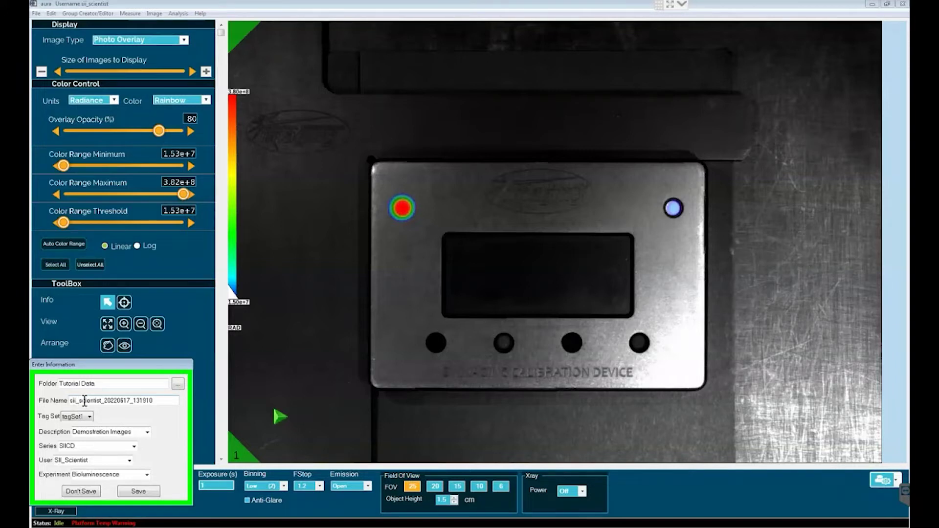
Step: Review the generated file name and its date stamp in the Enter Information form
left_click(81, 405)
left_click(108, 403)
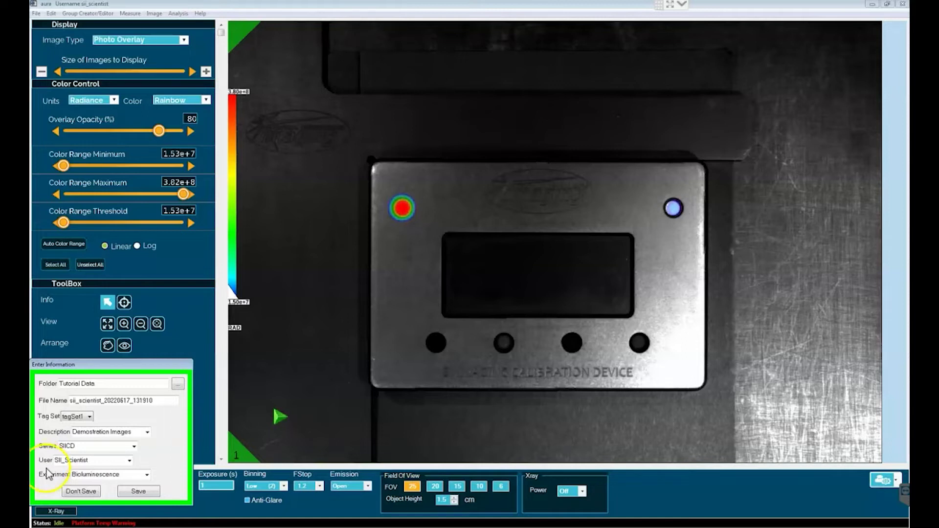
left_click(139, 492)
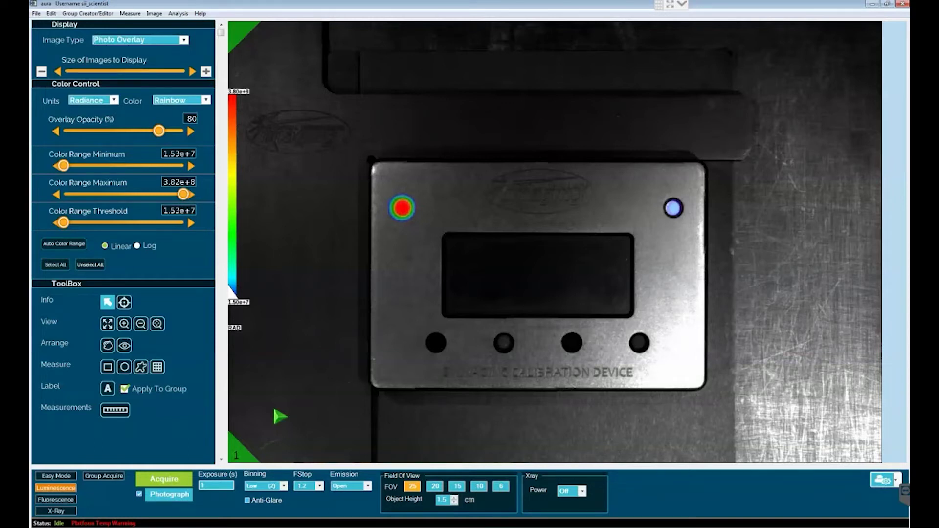
left_click(283, 509)
left_click(215, 485)
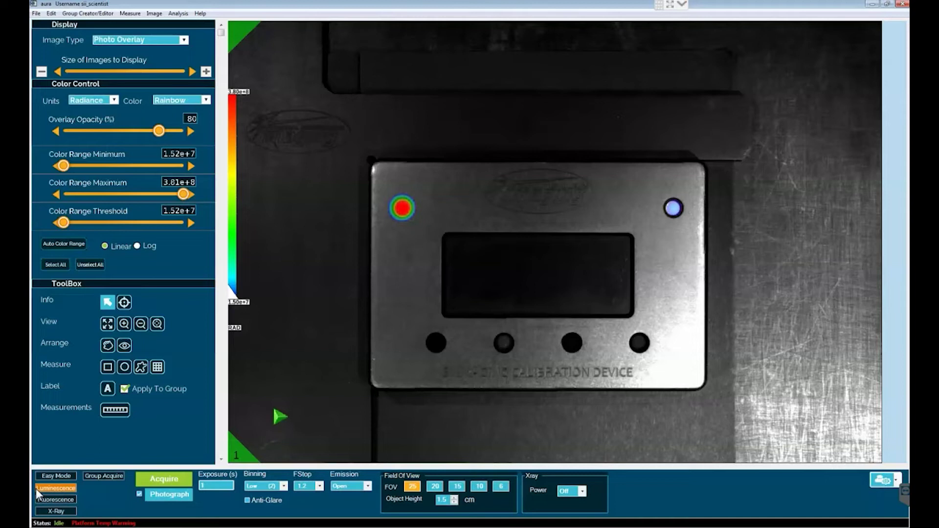
left_click(265, 484)
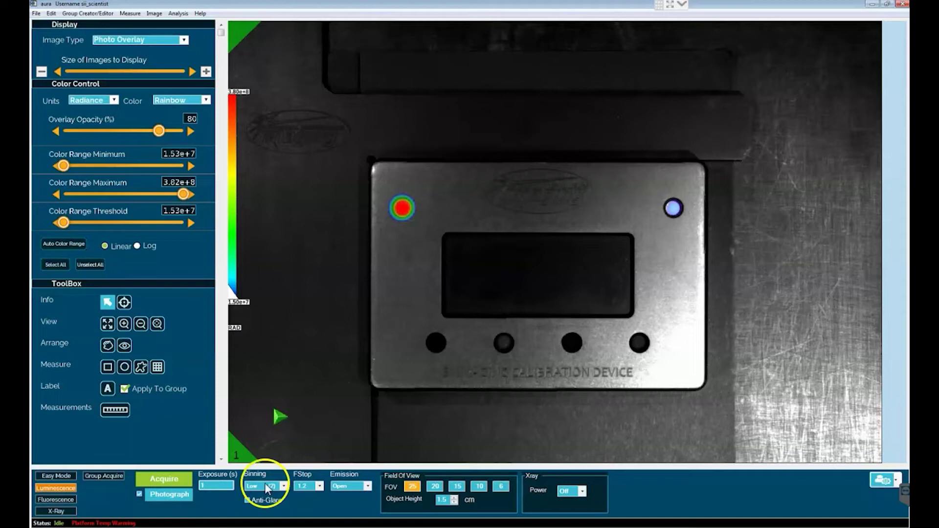
left_click(283, 487)
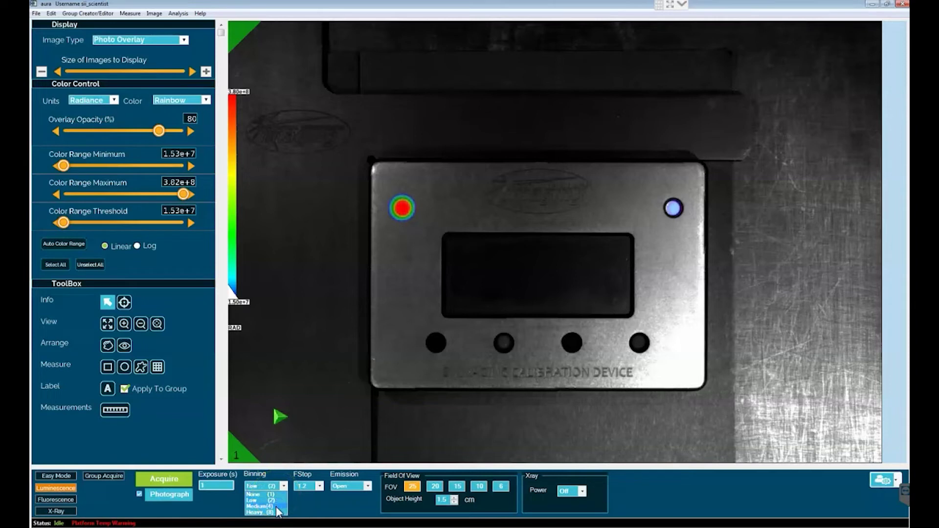
left_click(277, 507)
key("Up")
key("Return")
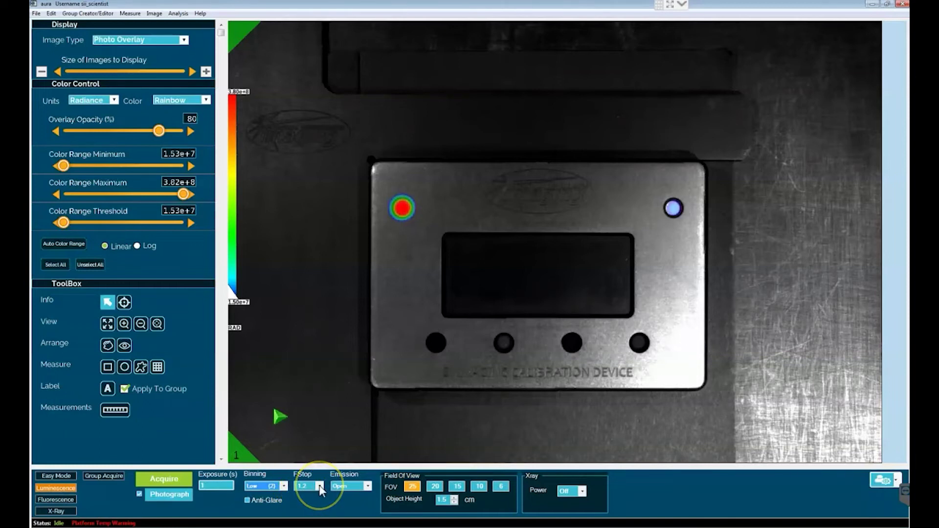
left_click(319, 487)
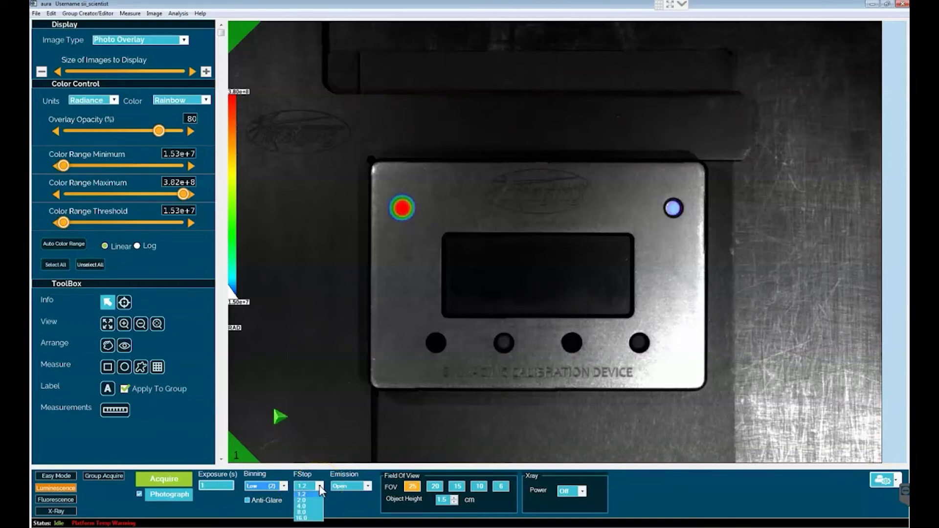
left_click(310, 517)
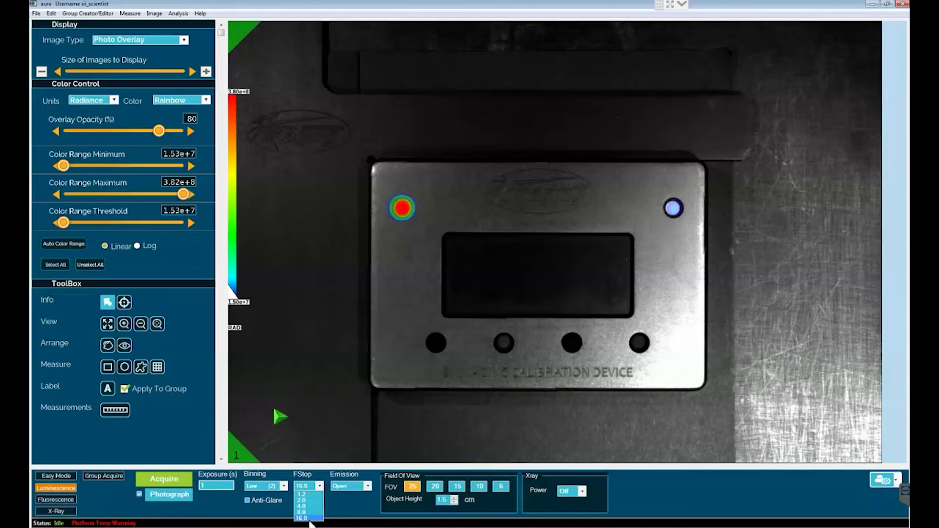
left_click(368, 511)
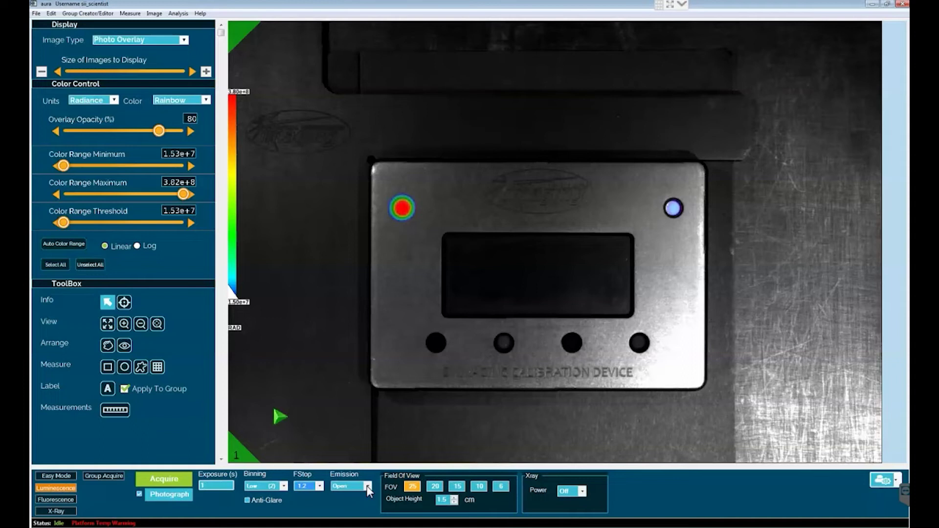
left_click(366, 485)
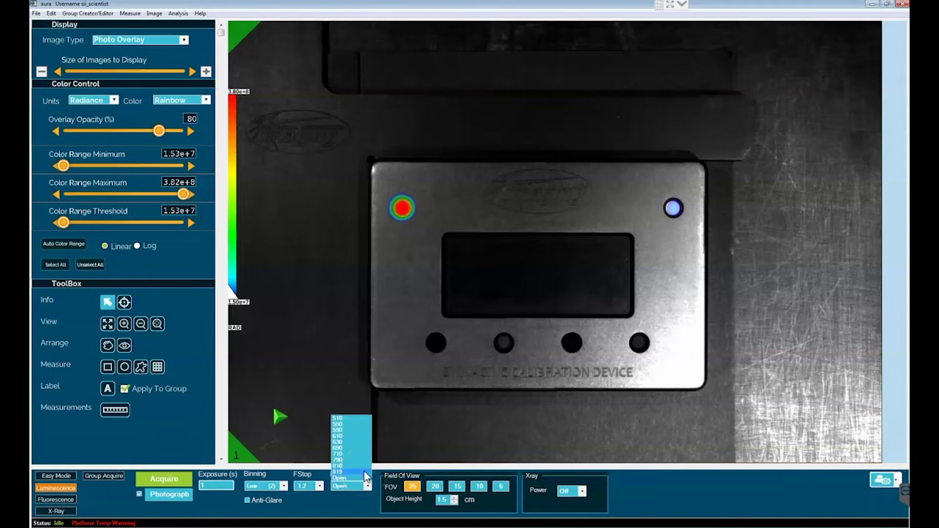
Step: Try the 819 emission filter, then return the emission filter to Open
left_click(365, 472)
left_click(339, 478)
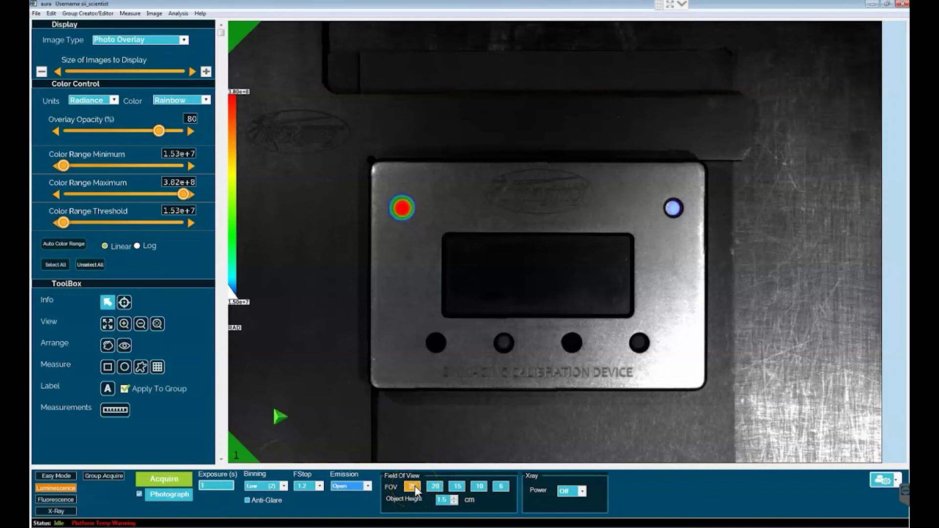
Step: Set the field of view to 25 and place the cursor in the object height field
left_click(414, 486)
left_click(410, 486)
left_click(444, 504)
Step: Select the 1.5 cm object height value, then bring up the X-ray power levels
left_click(442, 503)
double_click(445, 501)
left_click(551, 467)
left_click(582, 491)
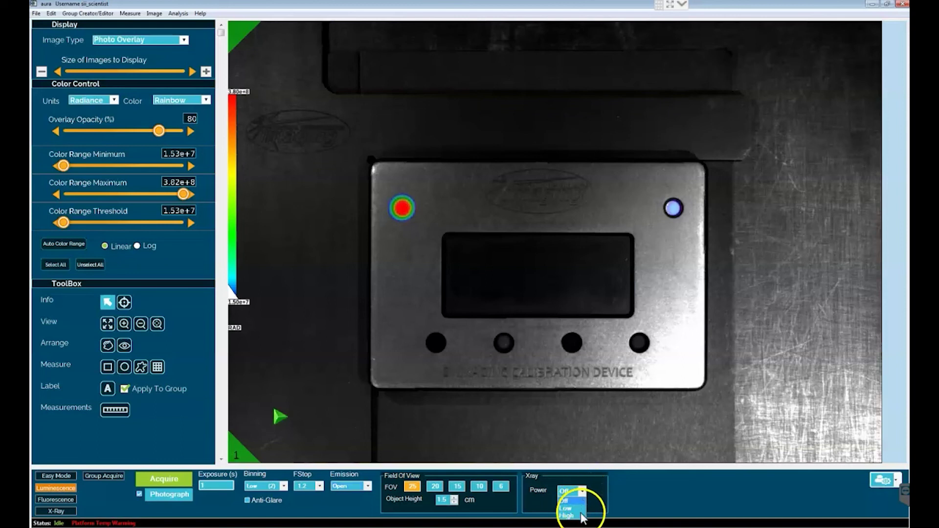
Step: Toggle the X-ray power between Low and High, ending on High
left_click(567, 508)
left_click(572, 491)
left_click(577, 515)
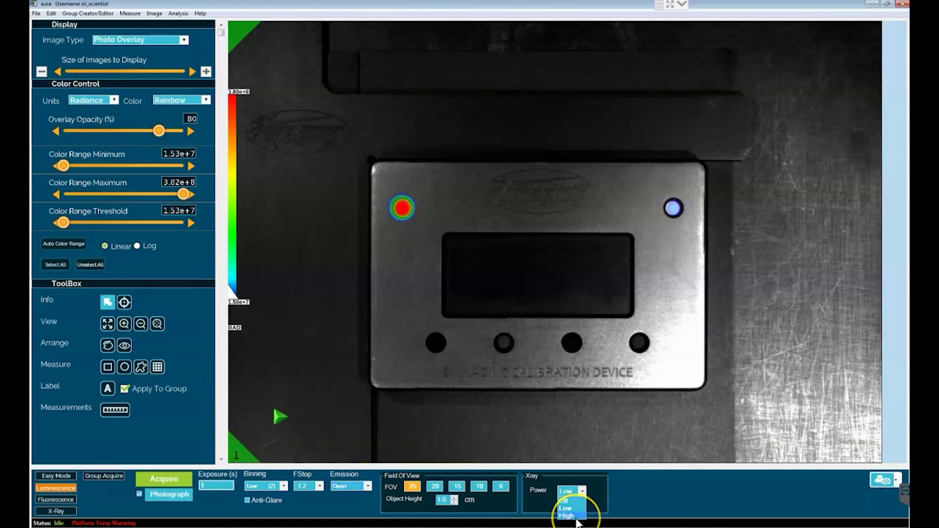
left_click(566, 508)
left_click(578, 491)
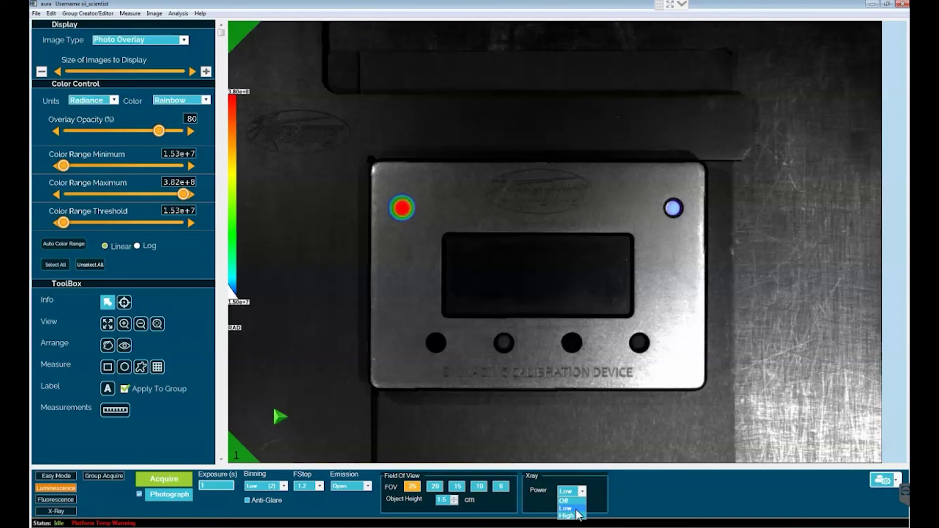
left_click(579, 515)
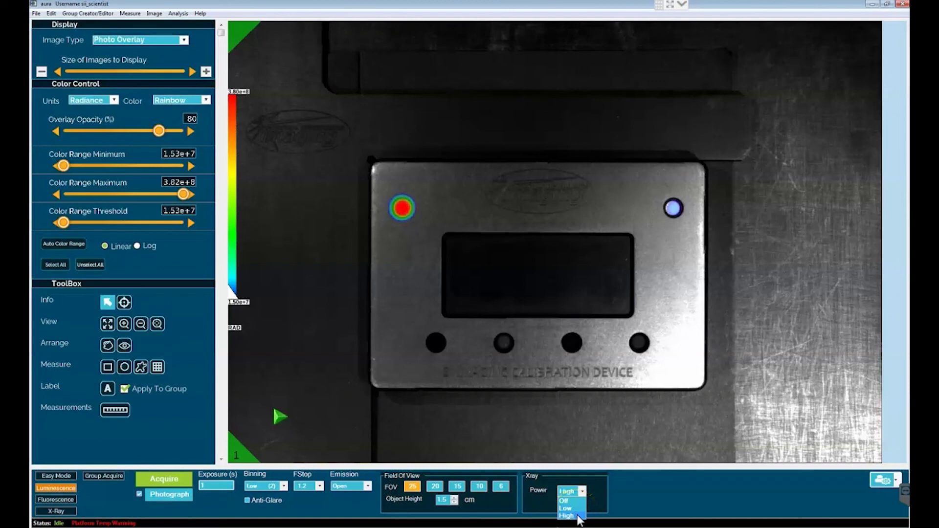